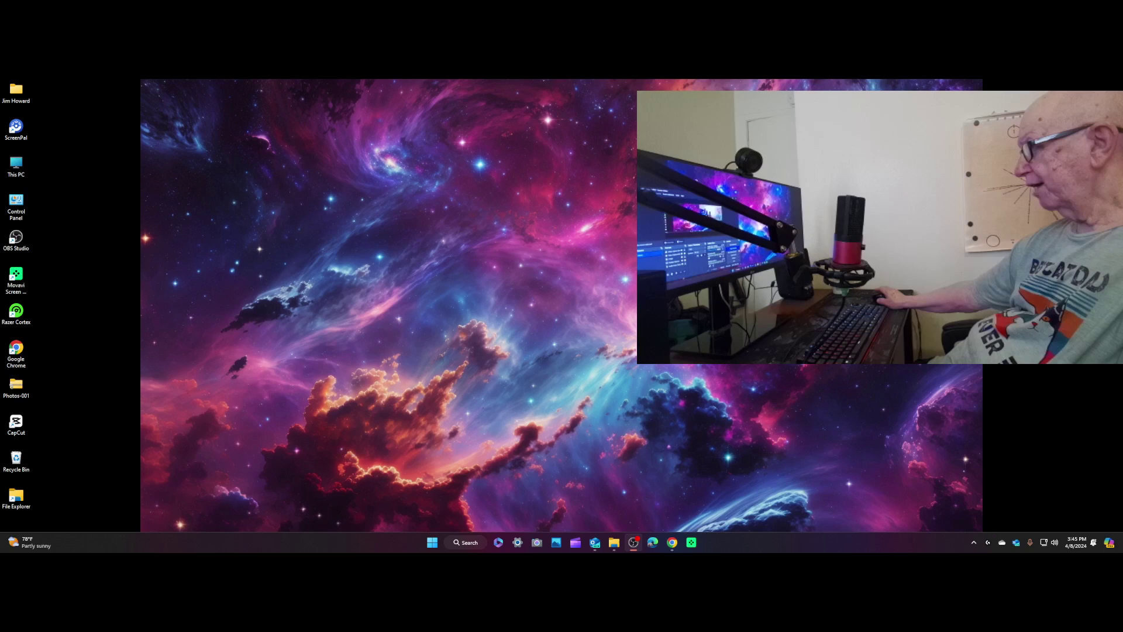
# Switch the desktop background to the purple Windows bloom via Personalize, then close Settings.
pyautogui.rightClick(628, 281)
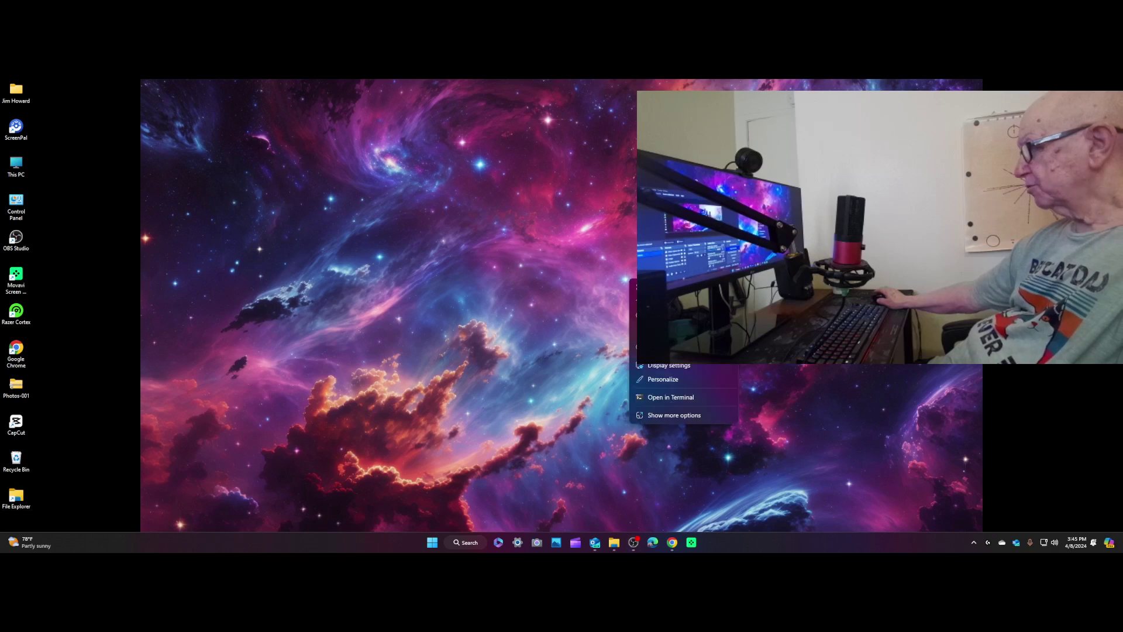
pyautogui.click(676, 380)
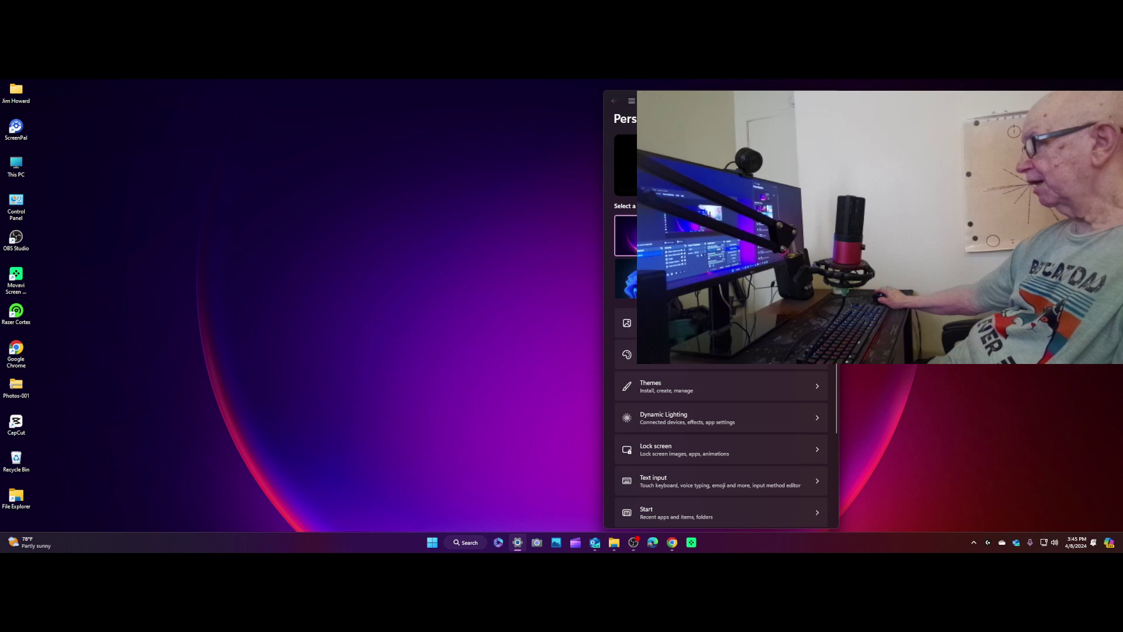
pyautogui.hotkey('alt', 'F4')
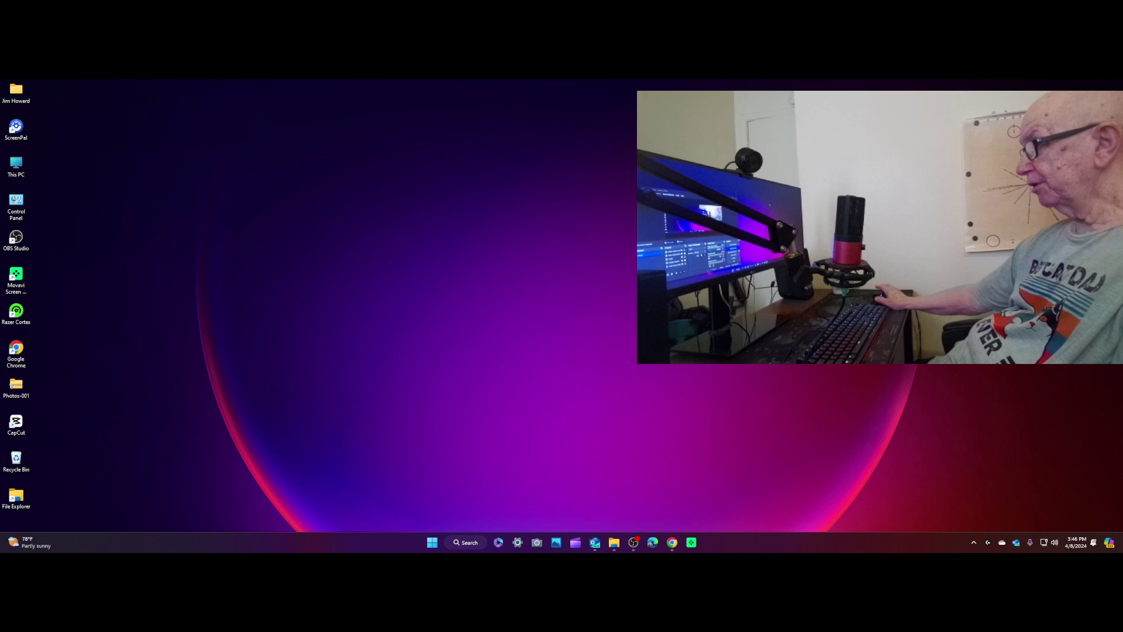
# Restore the YouTube channel window, shift it sideways and minimize it, then open and close Outlook.
pyautogui.click(633, 543)
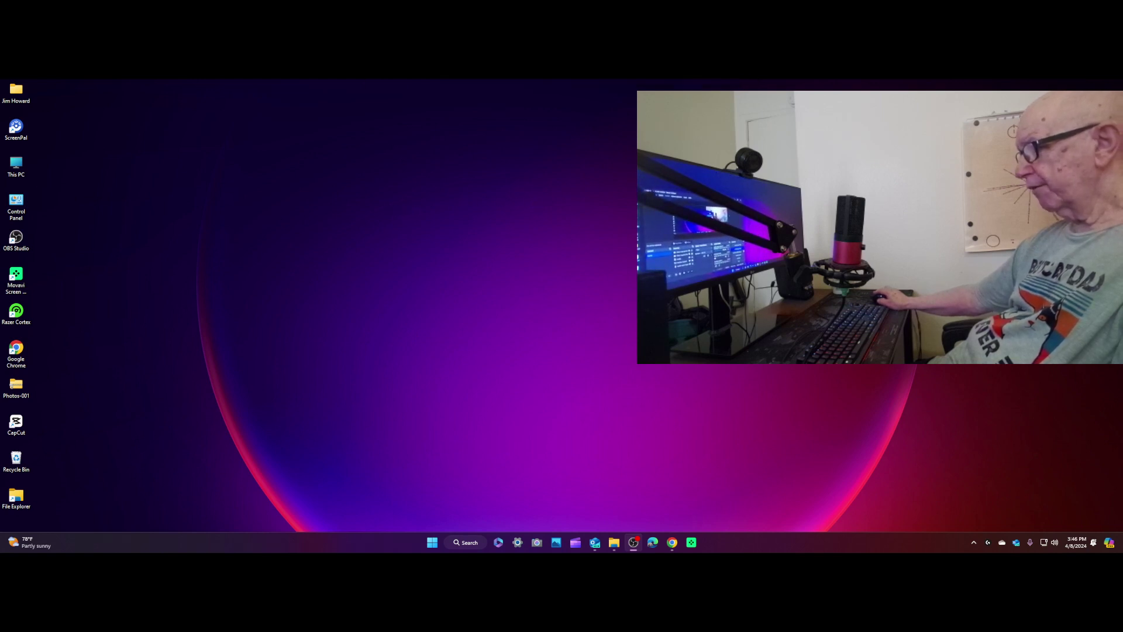
pyautogui.moveTo(671, 543)
pyautogui.click(671, 501)
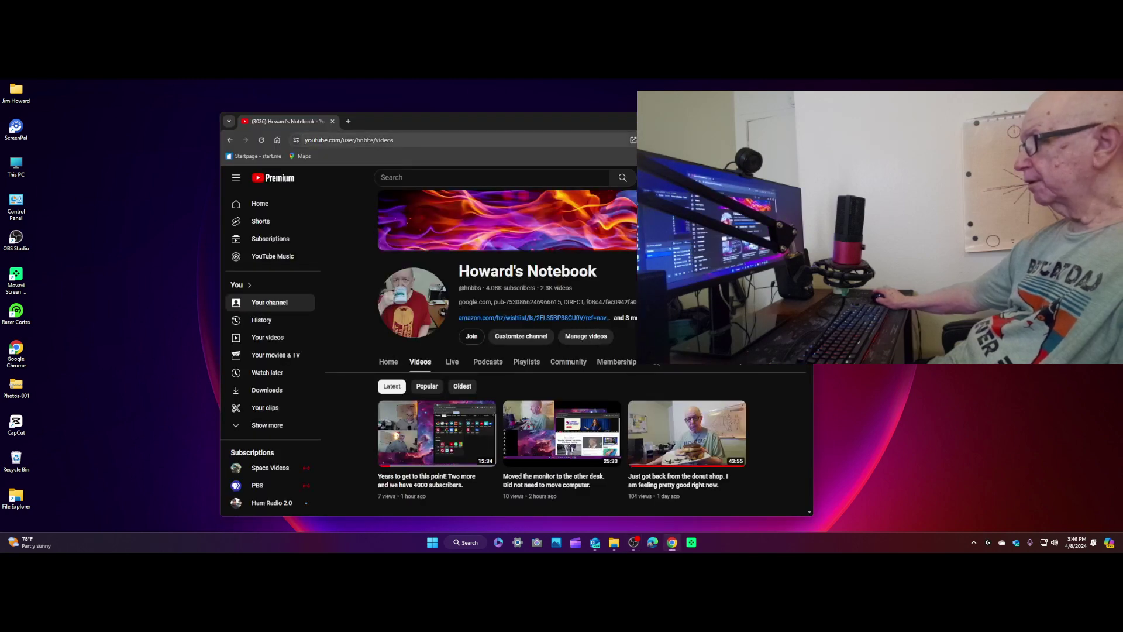
pyautogui.moveTo(491, 122); pyautogui.dragTo(635, 127)
pyautogui.moveTo(766, 130)
pyautogui.mouseDown()
pyautogui.moveTo(929, 132)
pyautogui.moveTo(545, 127)
pyautogui.mouseUp()
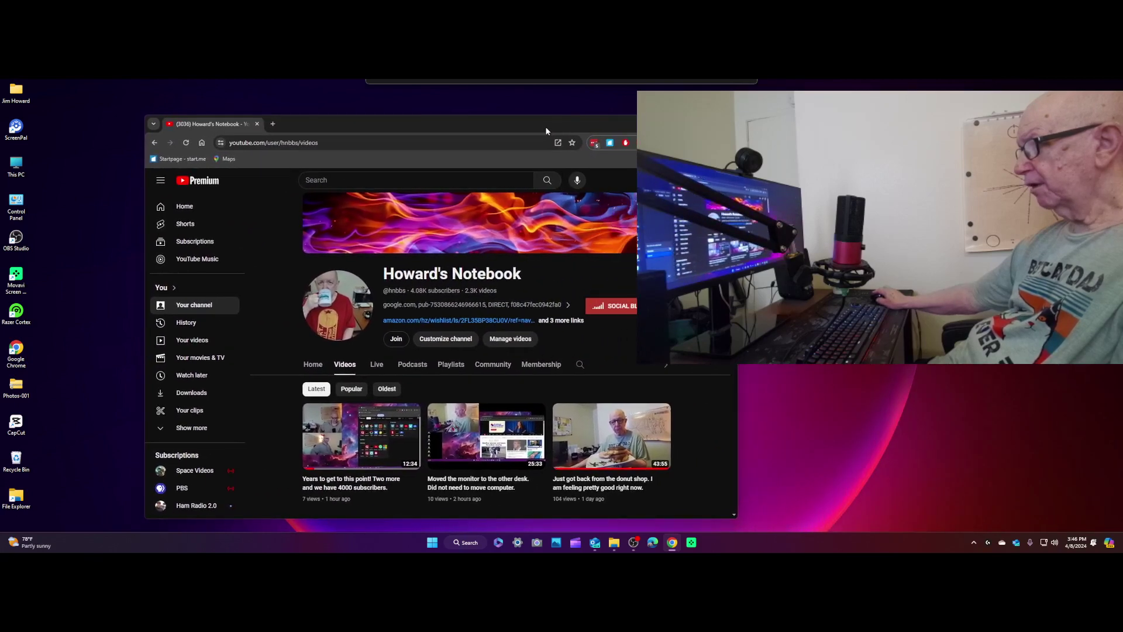
pyautogui.click(670, 123)
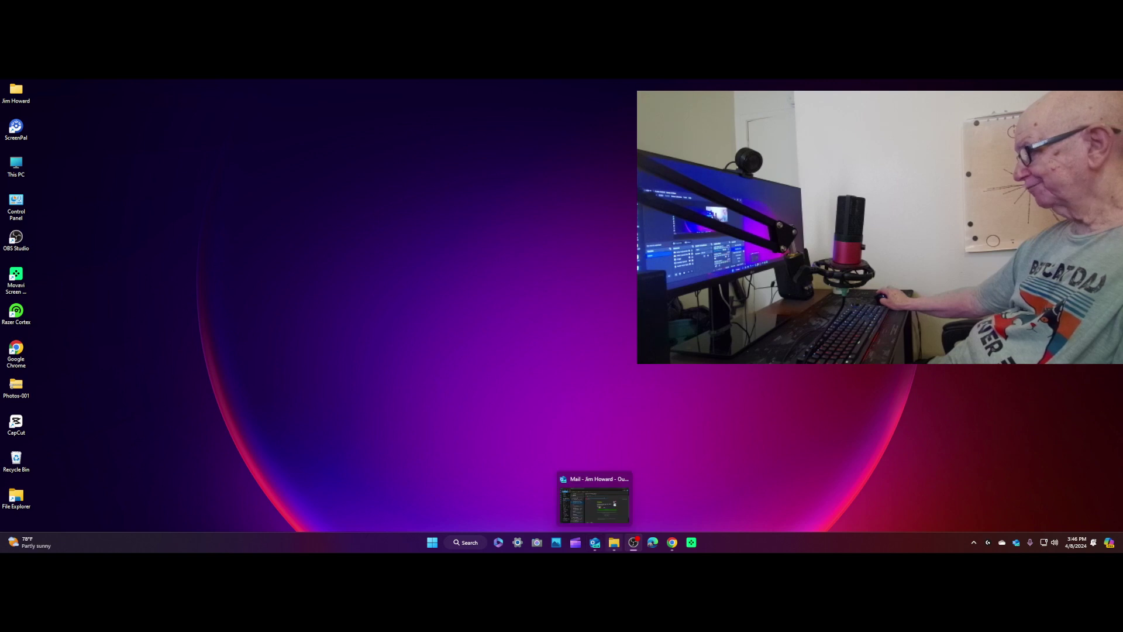
pyautogui.moveTo(633, 543)
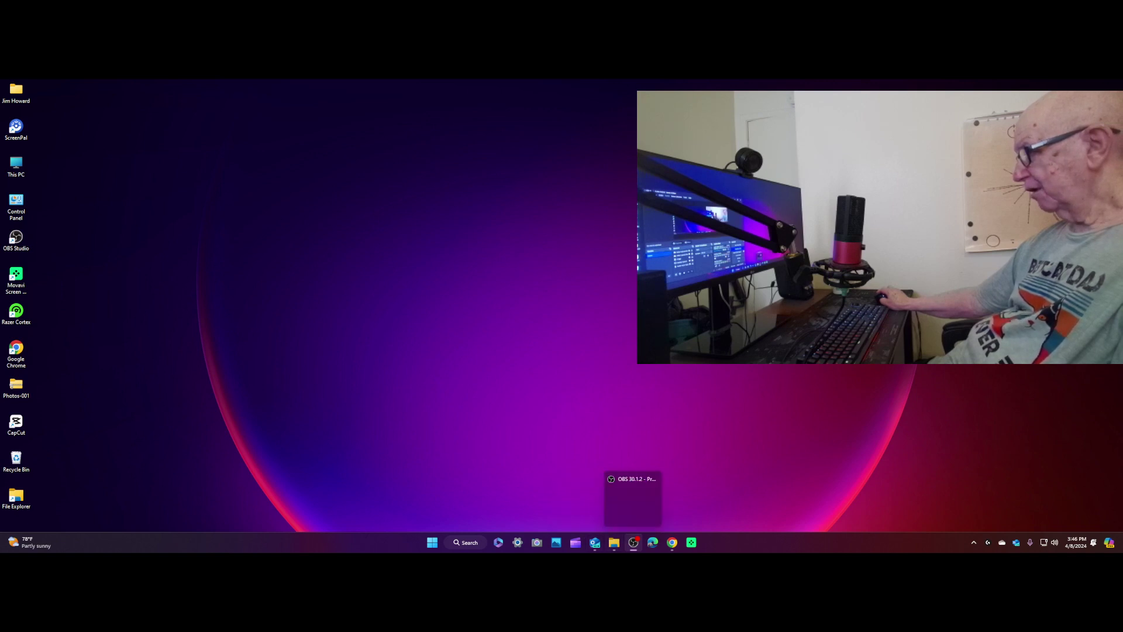
pyautogui.click(595, 543)
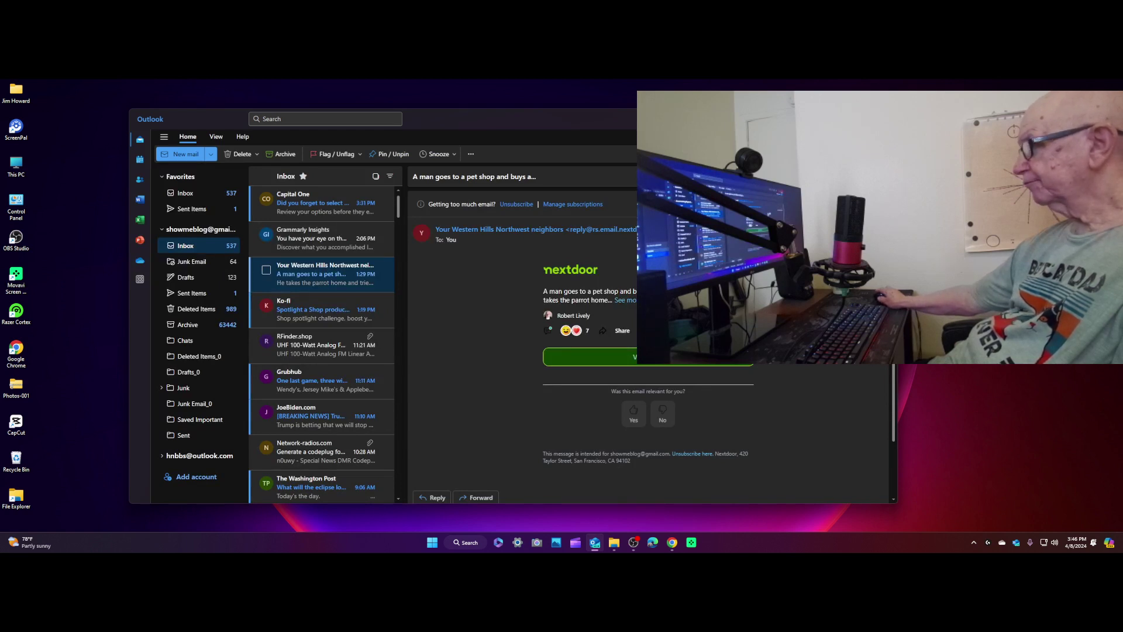
pyautogui.hotkey('alt', 'F4')
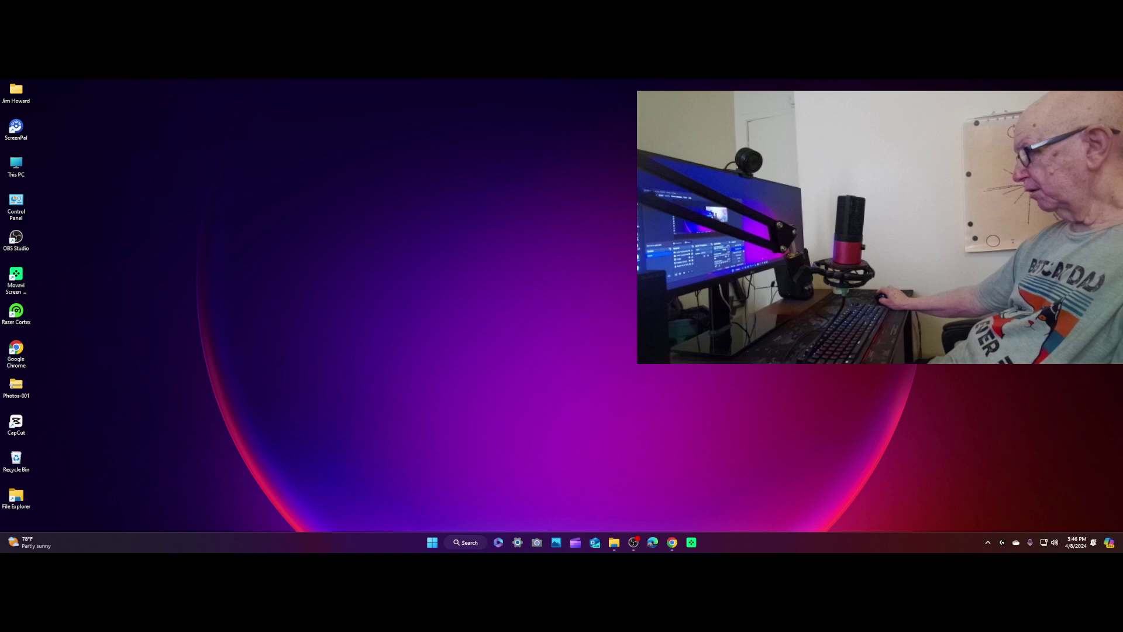
pyautogui.moveTo(672, 541)
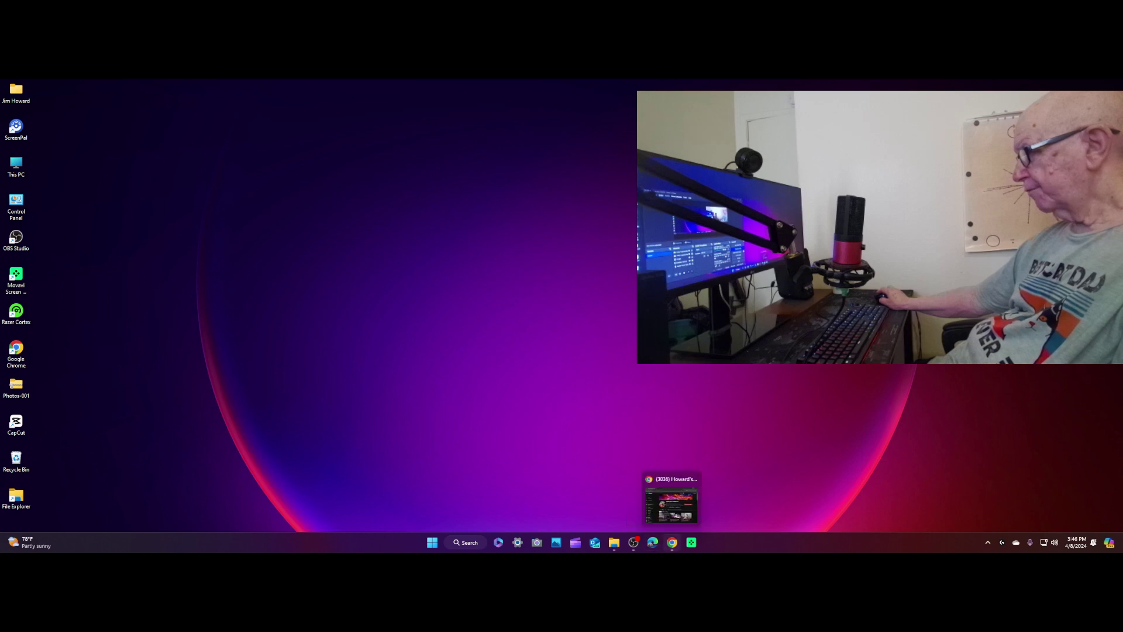
# Toggle the channel window between maximized and restored, then drag it to the screen's right side.
pyautogui.click(672, 502)
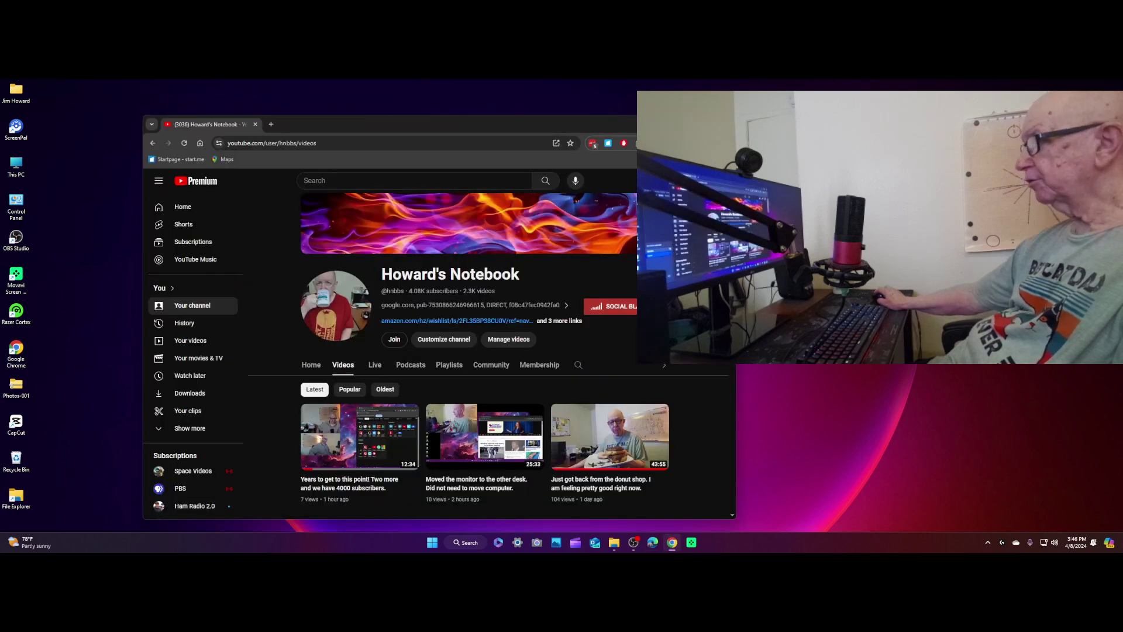
pyautogui.press('super+Up')
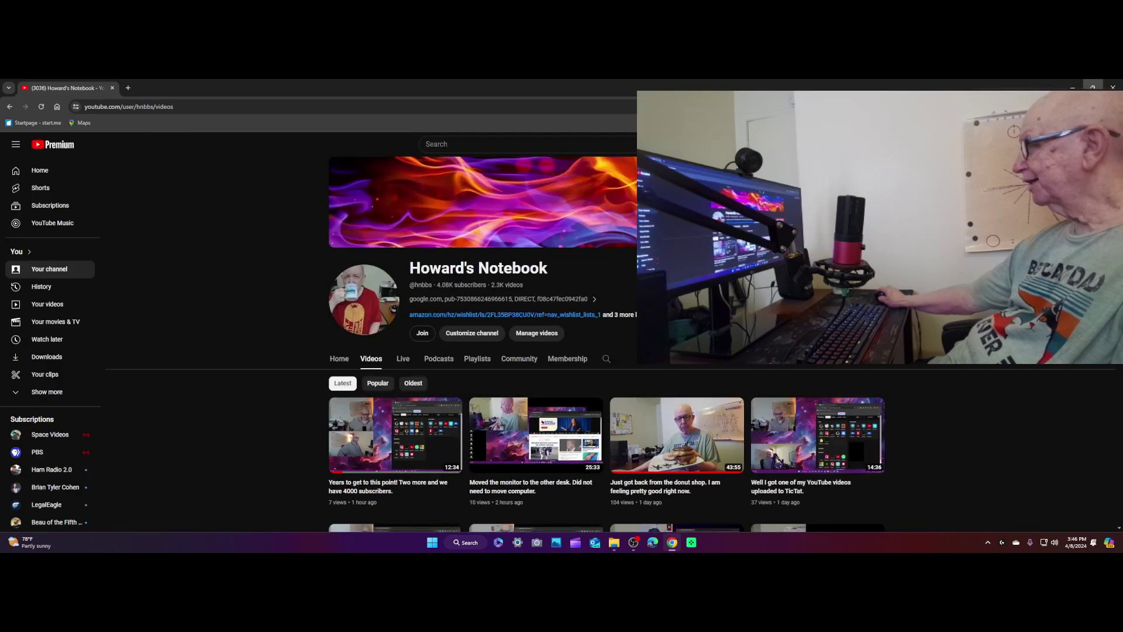
pyautogui.click(1092, 88)
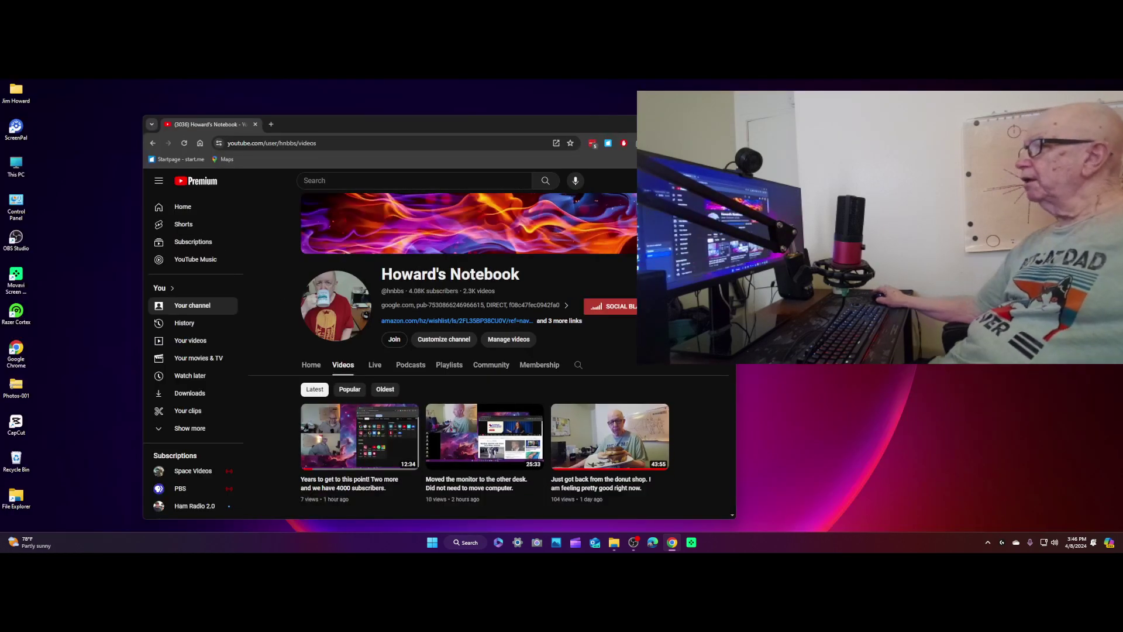
pyautogui.press('super+Up')
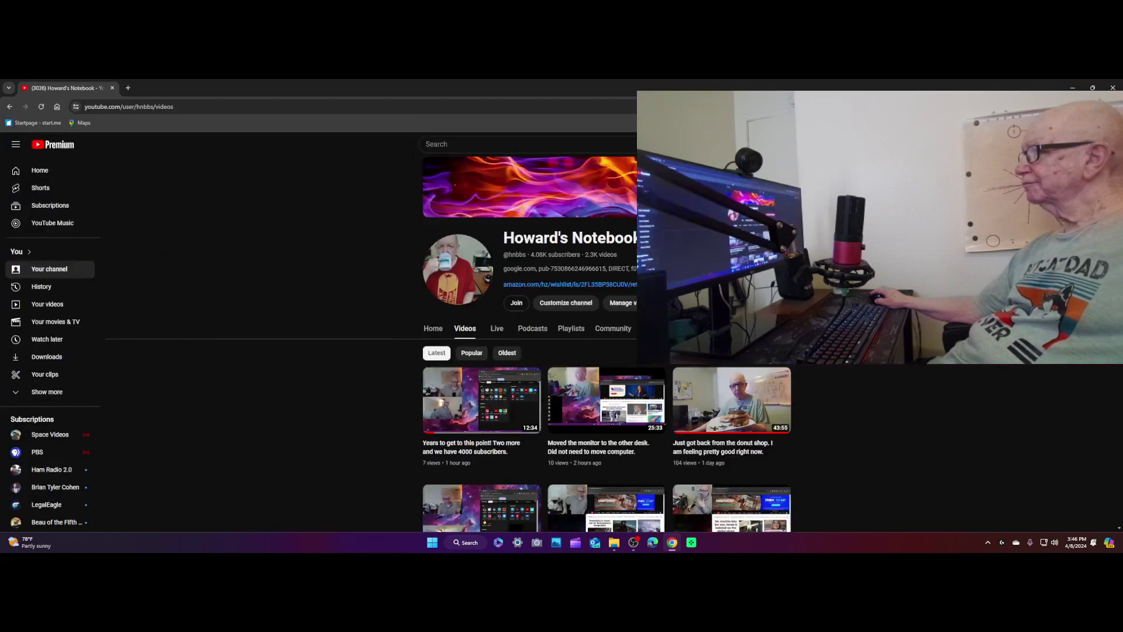
pyautogui.press('super+Down')
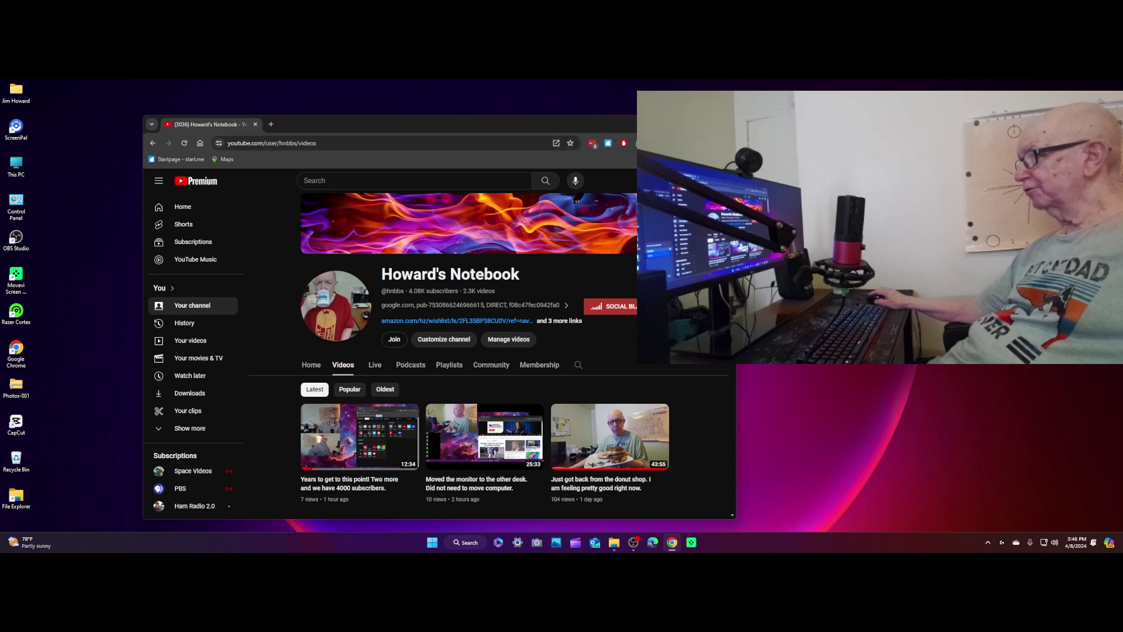
pyautogui.moveTo(249, 130); pyautogui.dragTo(622, 138)
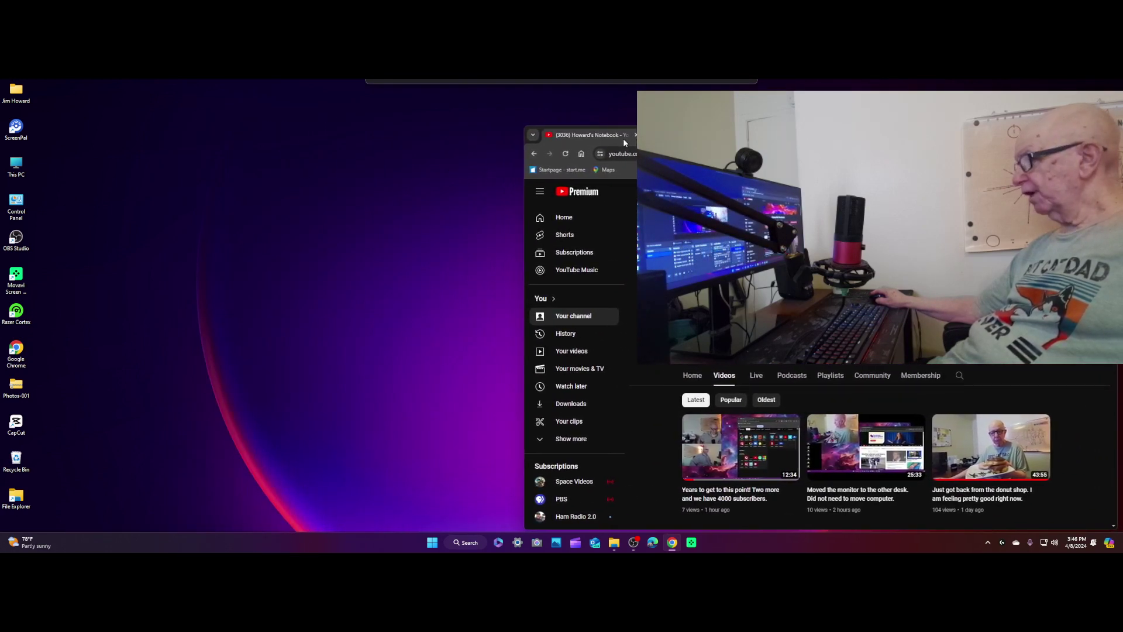
pyautogui.moveTo(622, 138); pyautogui.dragTo(624, 138)
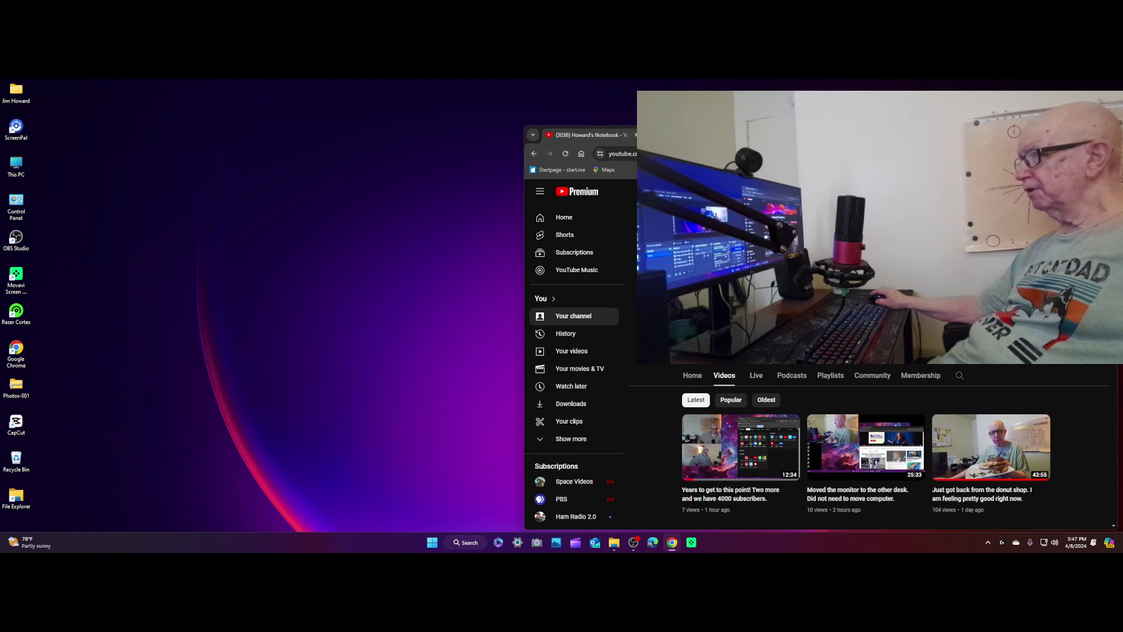